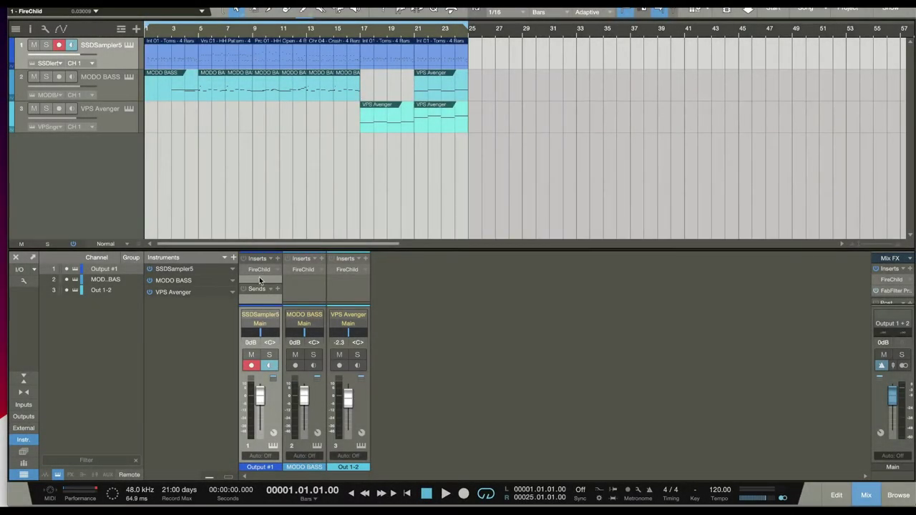
Look over the drum channel's FireChild compressor and the instruments on the MODO BASS and VPS Avenger tracks.
left_click(259, 270)
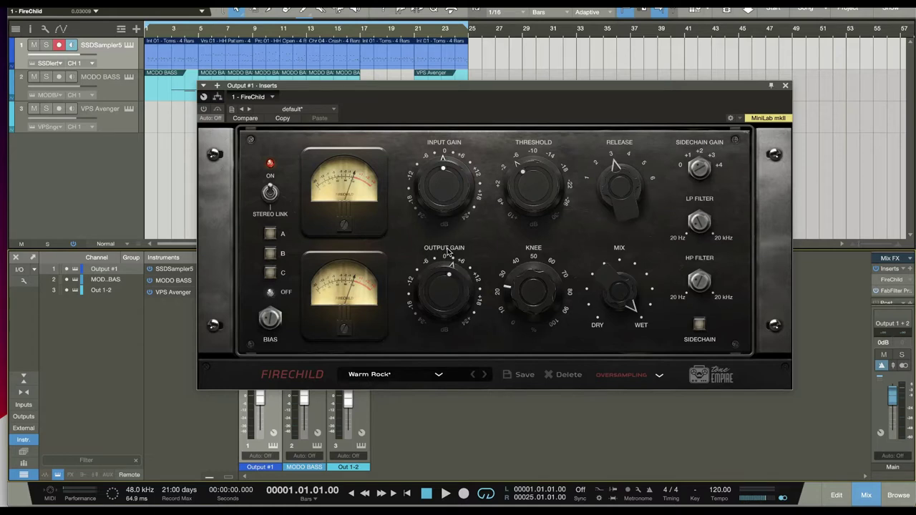
left_click(785, 87)
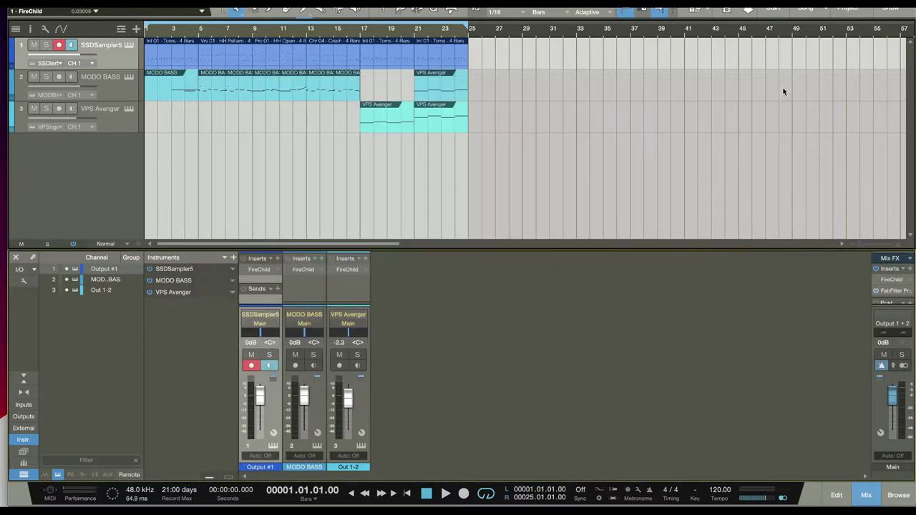
left_click(116, 88)
left_click(129, 77)
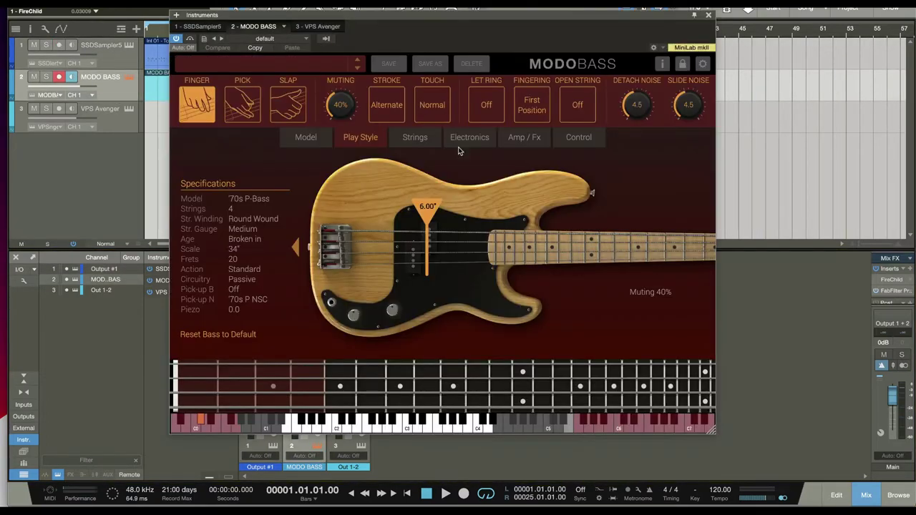
left_click_drag(513, 24, 529, 25)
left_click(722, 16)
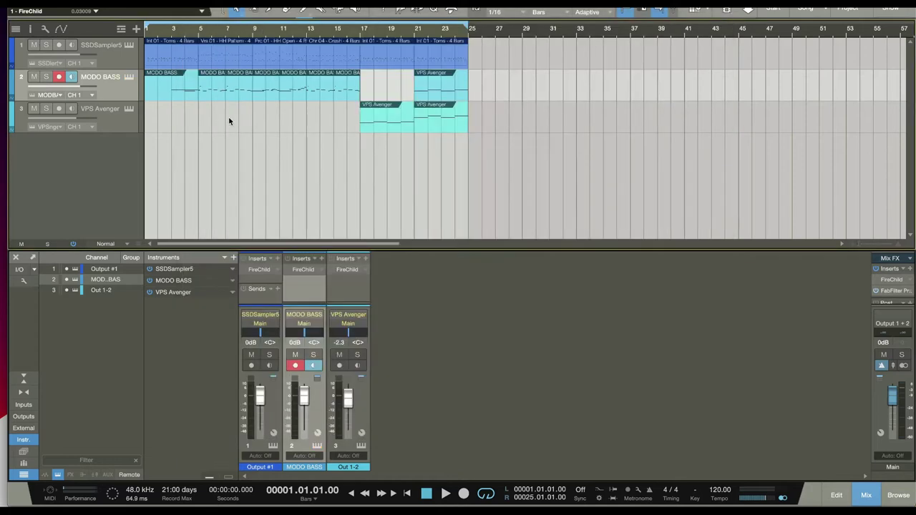
left_click(133, 110)
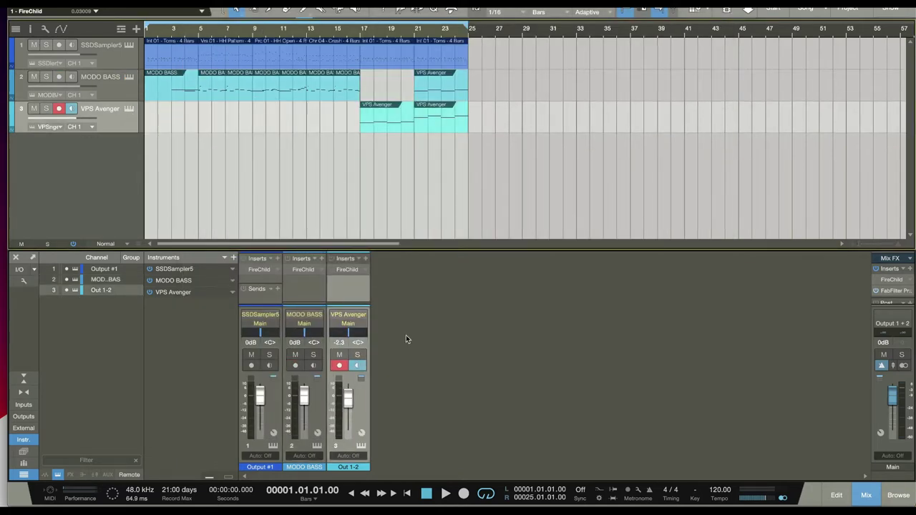
Open the FireChild compressor on the SSDSampler5 drum channel and start playback.
double_click(259, 270)
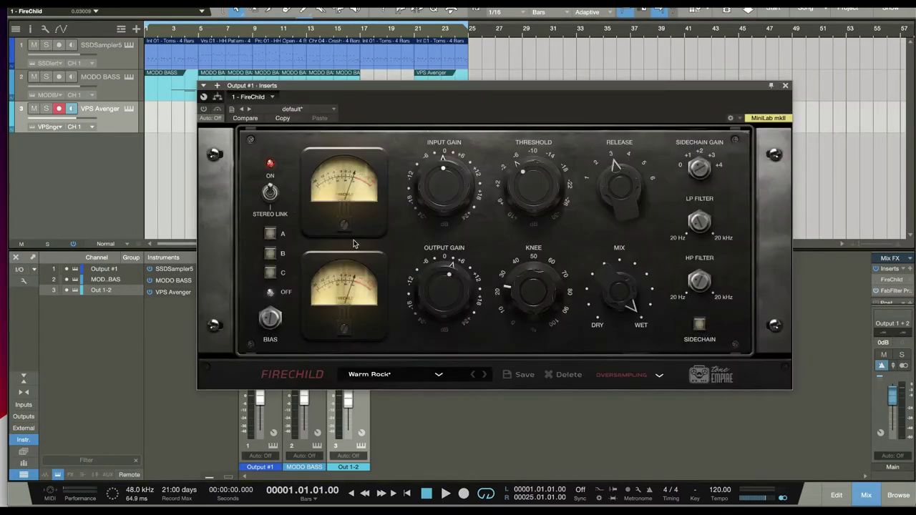
left_click_drag(379, 102, 449, 90)
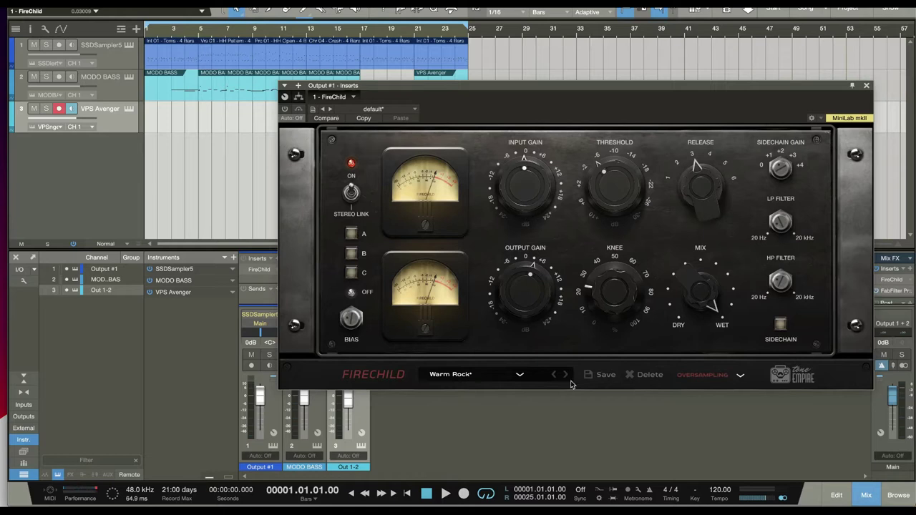
key("space")
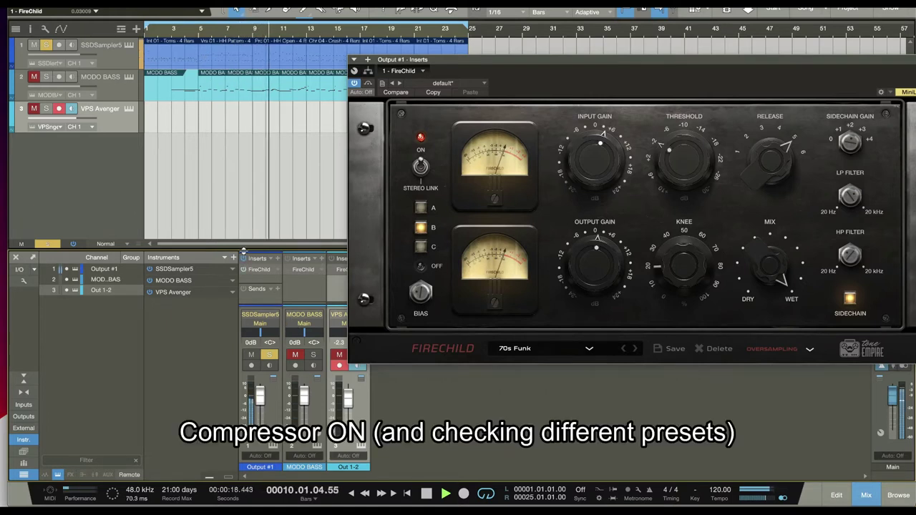
Audition successive FireChild drum presets during playback, including Clean 60s and Clean Pop Drums I.
left_click(636, 350)
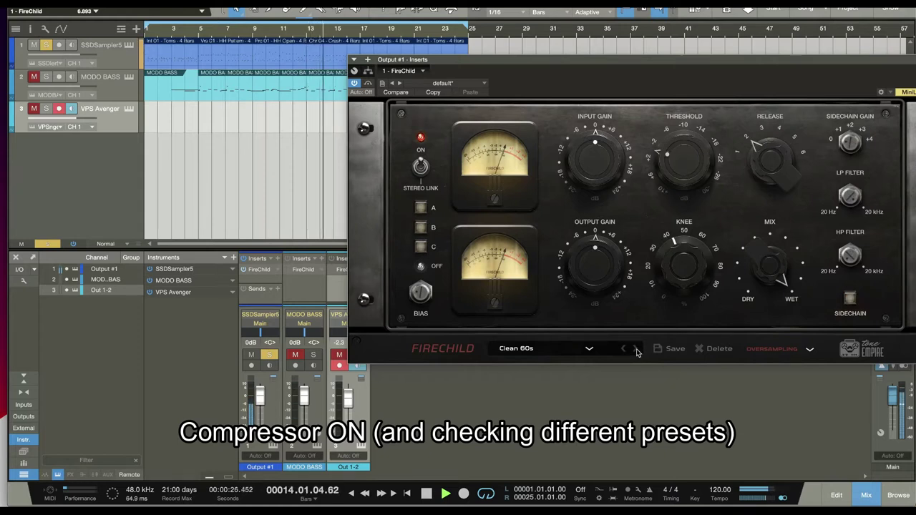
left_click(637, 349)
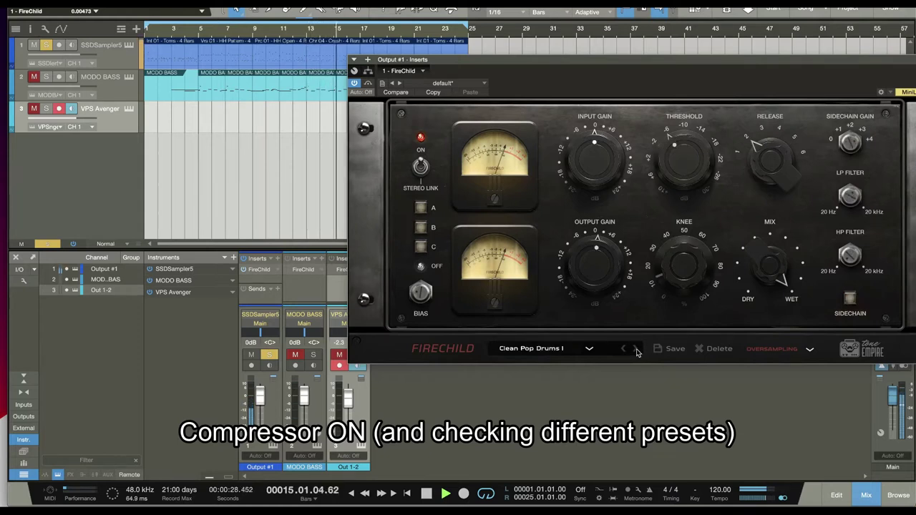
left_click(636, 350)
left_click(636, 349)
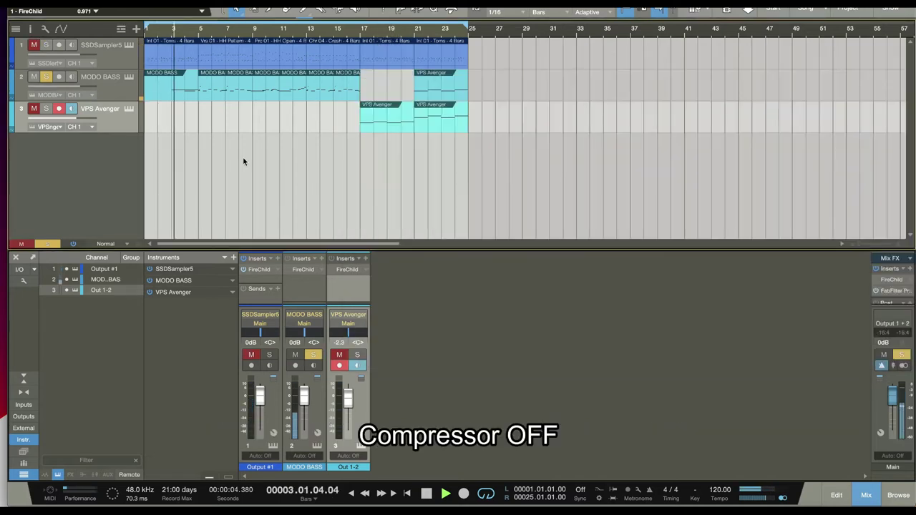
Open and activate FireChild on the MODO BASS channel and load the E bass 1 preset.
left_click(307, 273)
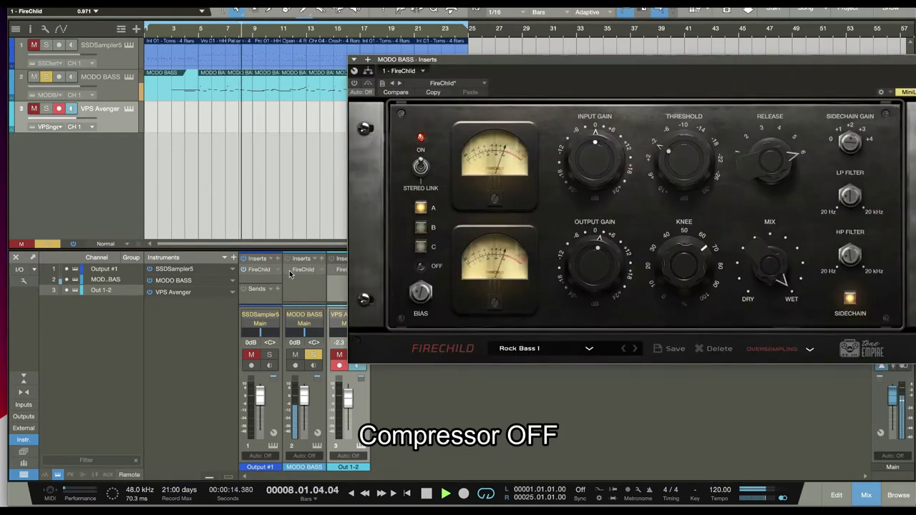
left_click(288, 269)
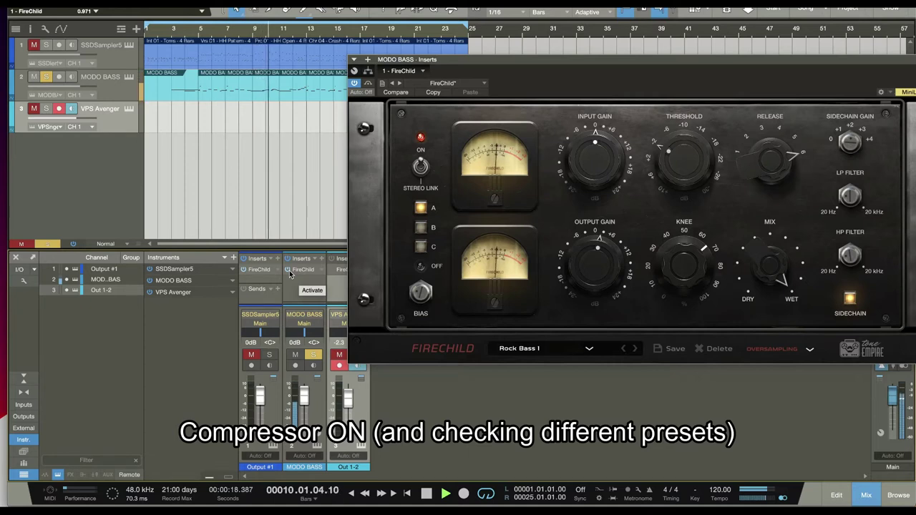
left_click(590, 349)
mouse_move(558, 423)
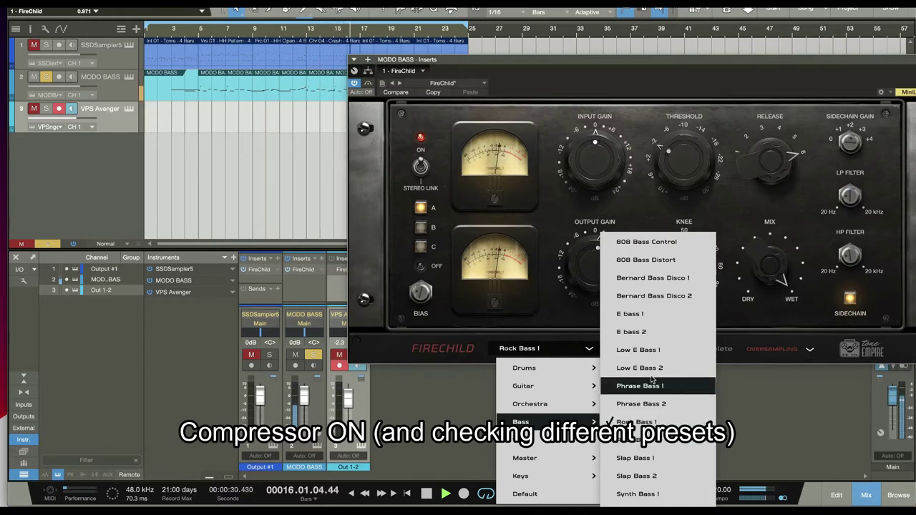
left_click(643, 315)
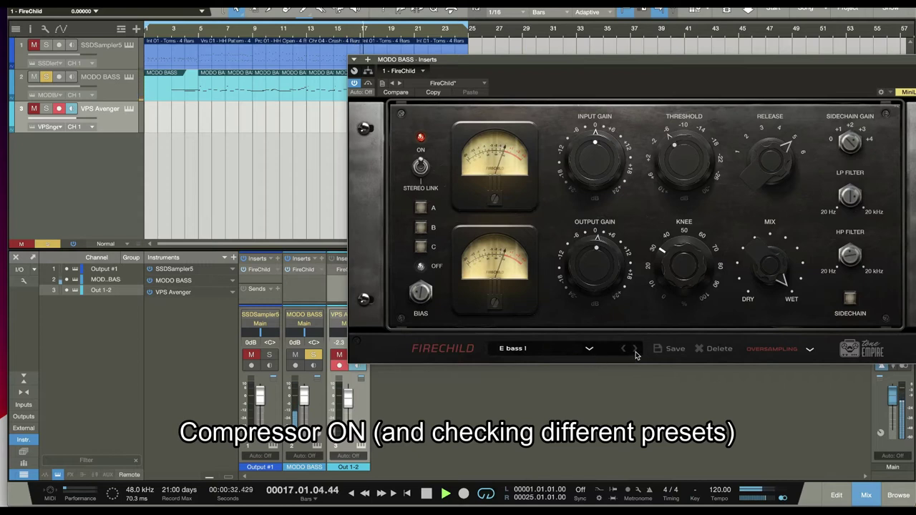
Replay the bass from bar 9 with the E bass 2 preset and reactivate its compressor.
left_click(261, 34)
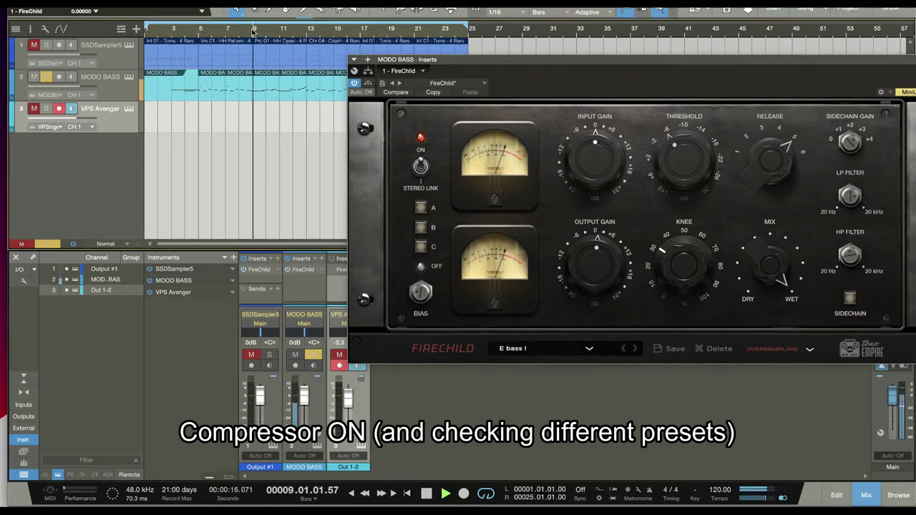
left_click(635, 348)
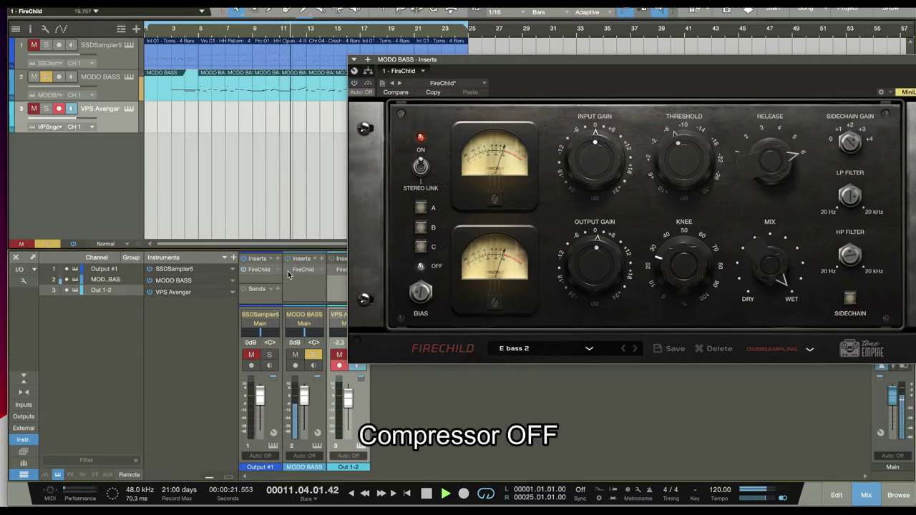
left_click(355, 83)
Compare bias settings C, B and off on the bass compressor, finishing with bias A.
left_click(420, 246)
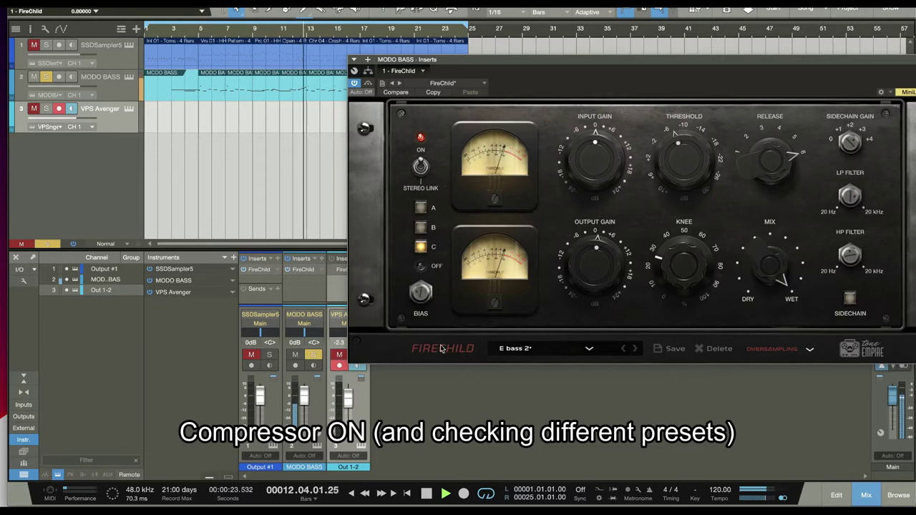
left_click(420, 227)
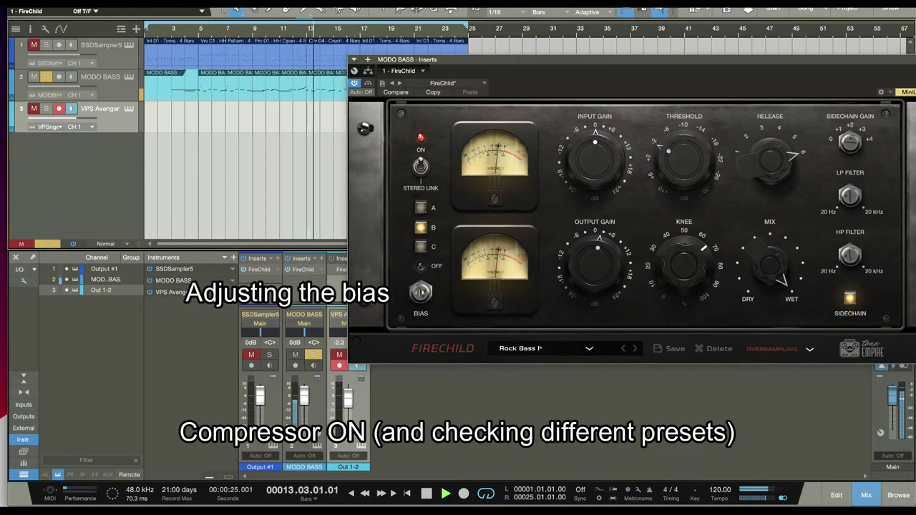
left_click(421, 269)
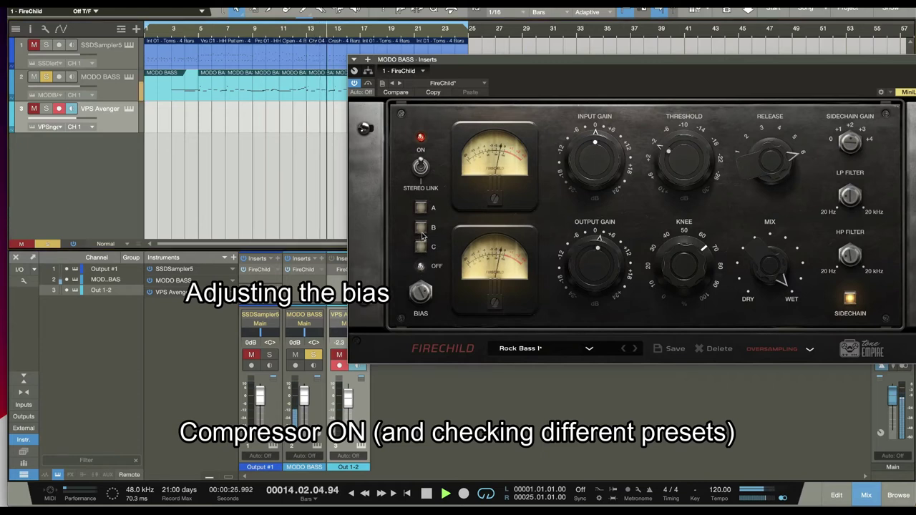
left_click(421, 209)
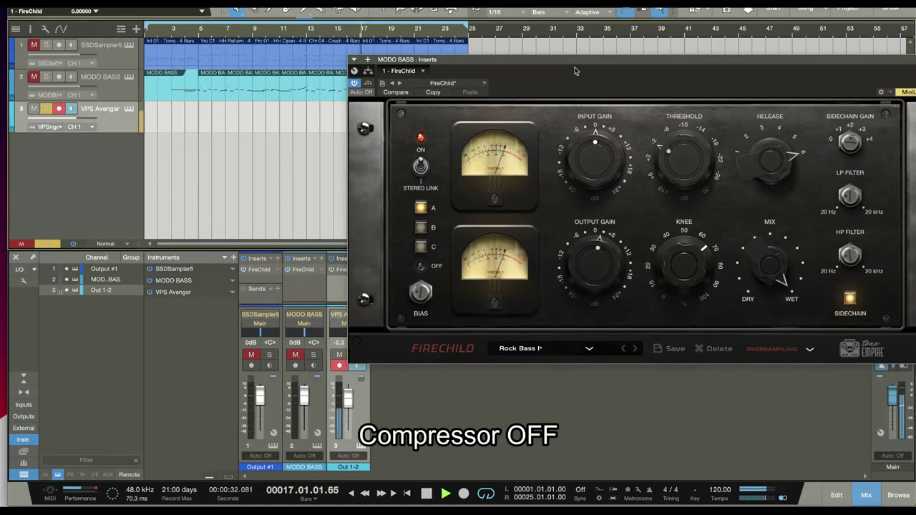
Replay from around bar 16, open FireChild on the VPS Avenger channel and set its bias to B.
left_click_drag(574, 61, 664, 112)
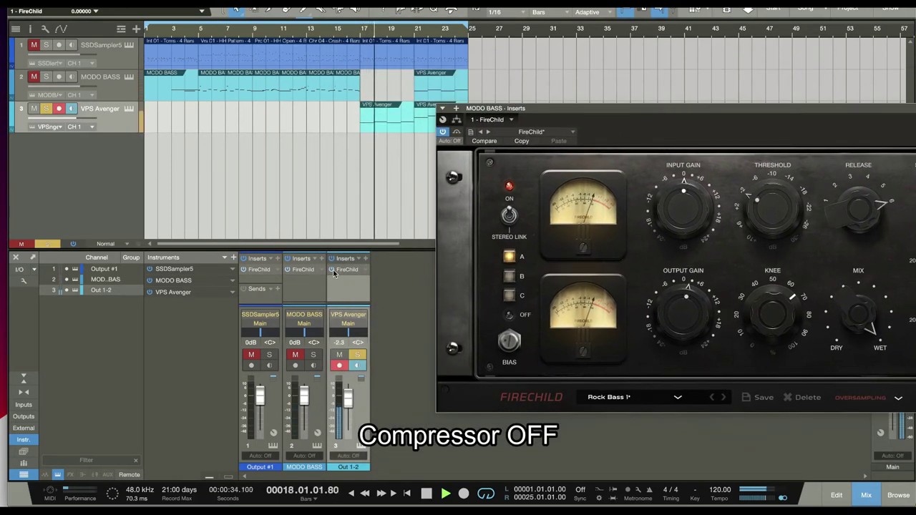
left_click(342, 35)
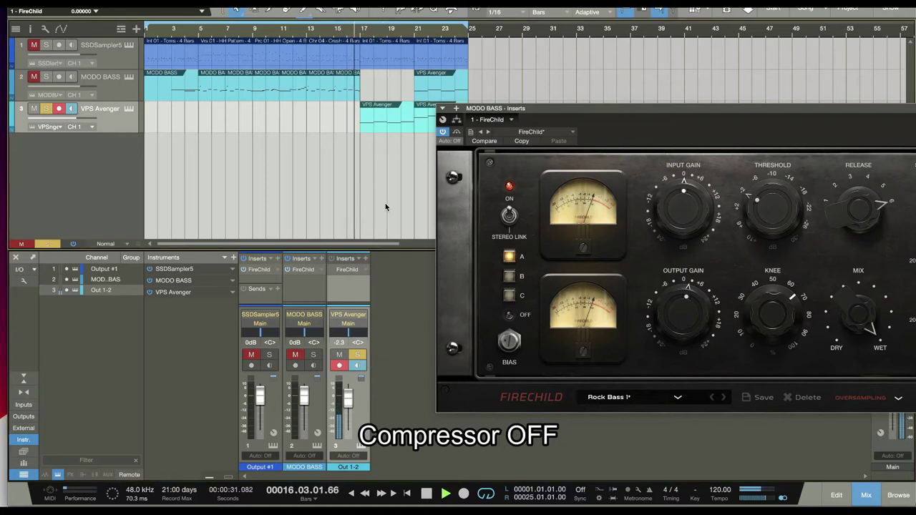
left_click(347, 270)
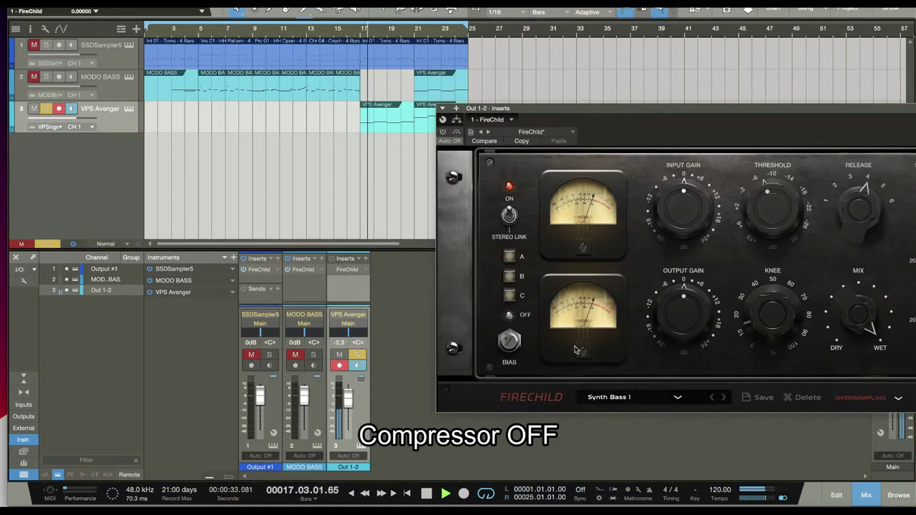
left_click(510, 277)
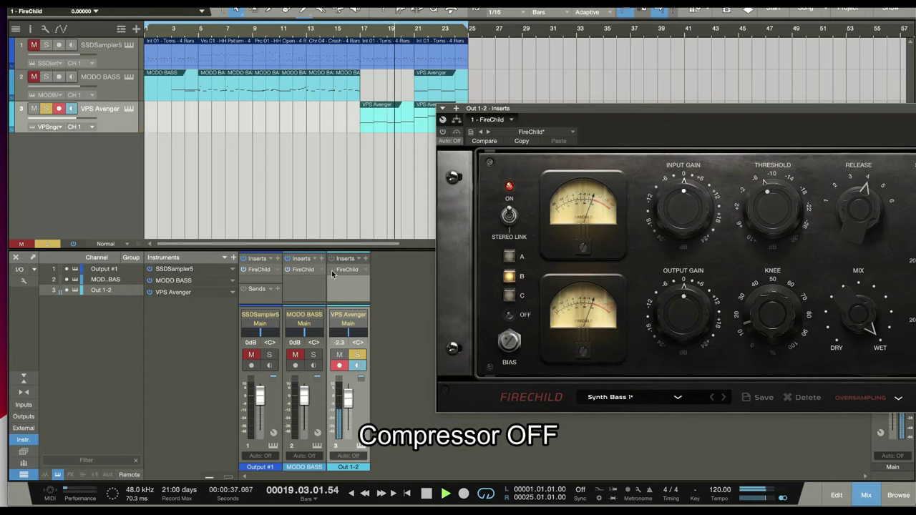
Activate the VPS Avenger channel's FireChild compressor and replay the part from bar 17.
key("space")
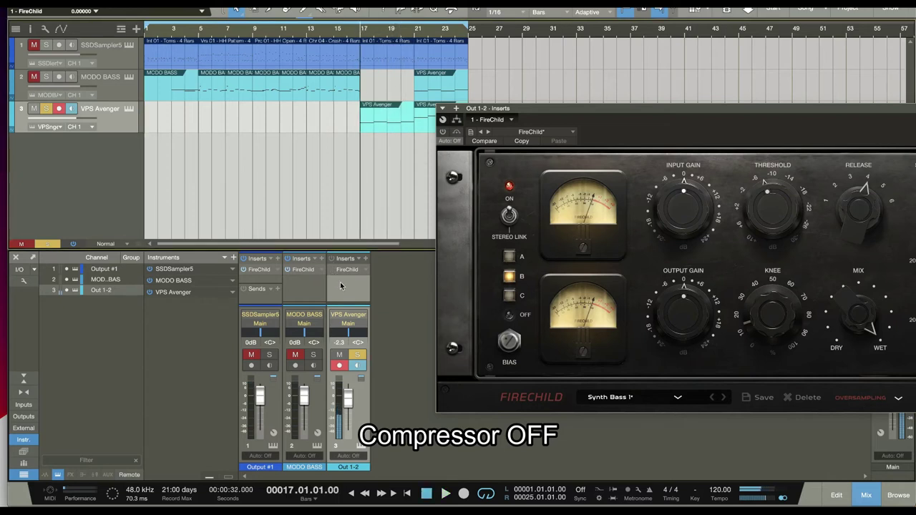
left_click(332, 269)
key("space")
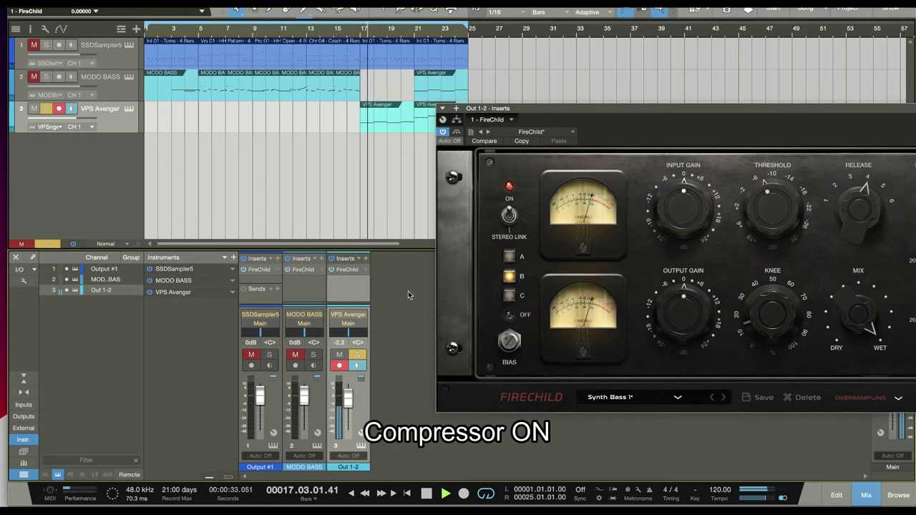
Fine-tune the bias knob of the VPS Avenger compressor to about 0.30 and close the plug-in window.
left_click(510, 341)
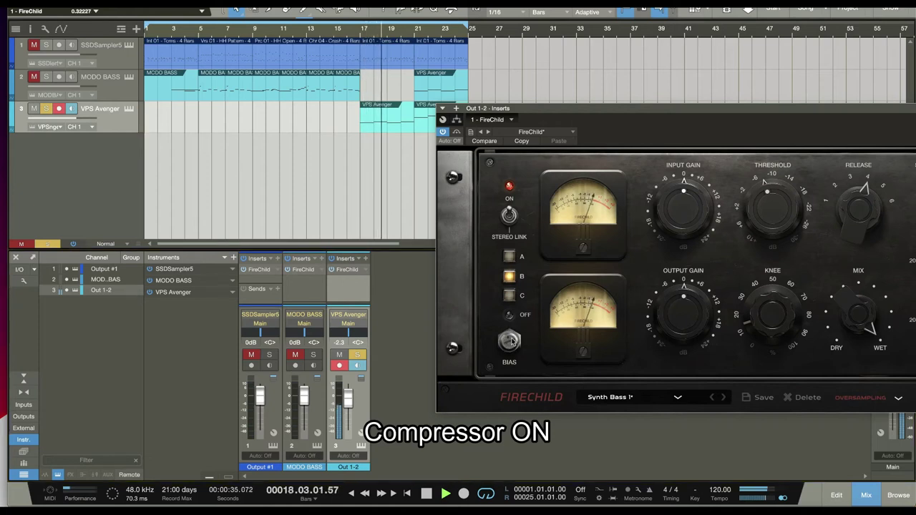
left_click_drag(511, 343, 511, 344)
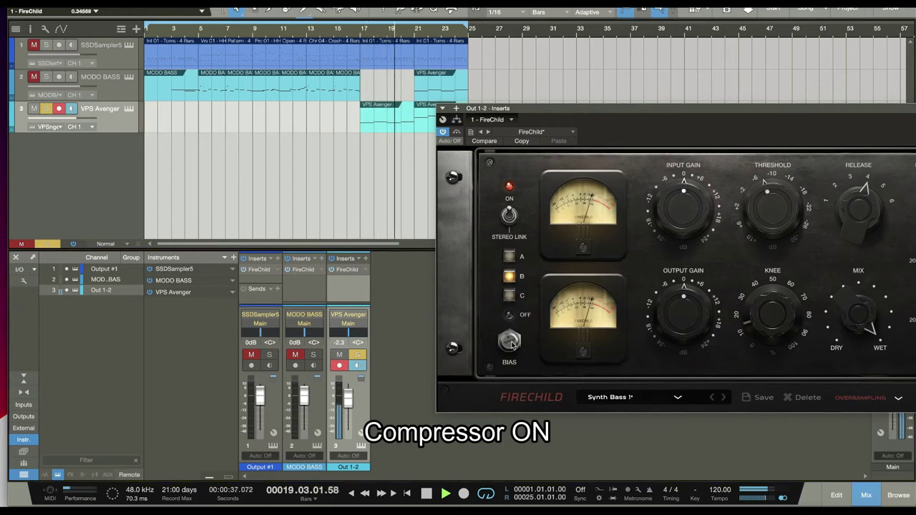
left_click_drag(740, 113, 637, 108)
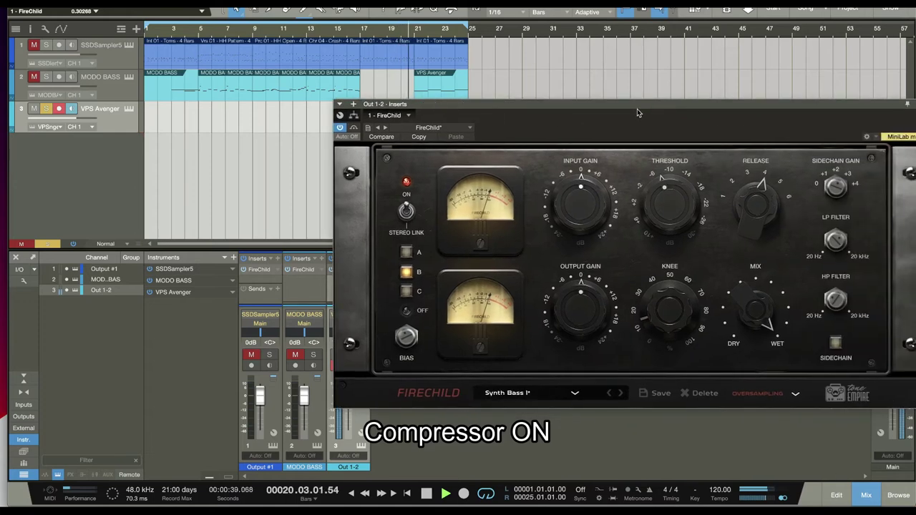
left_click_drag(883, 125, 799, 111)
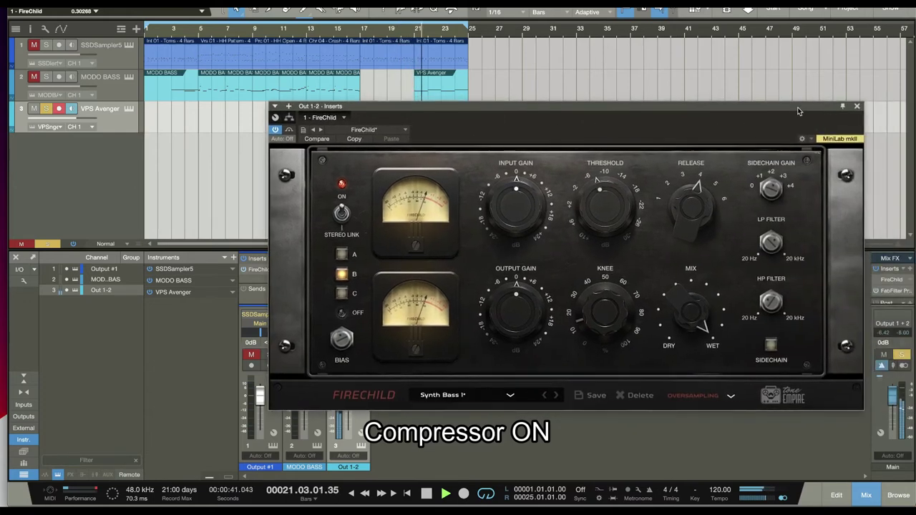
left_click(858, 107)
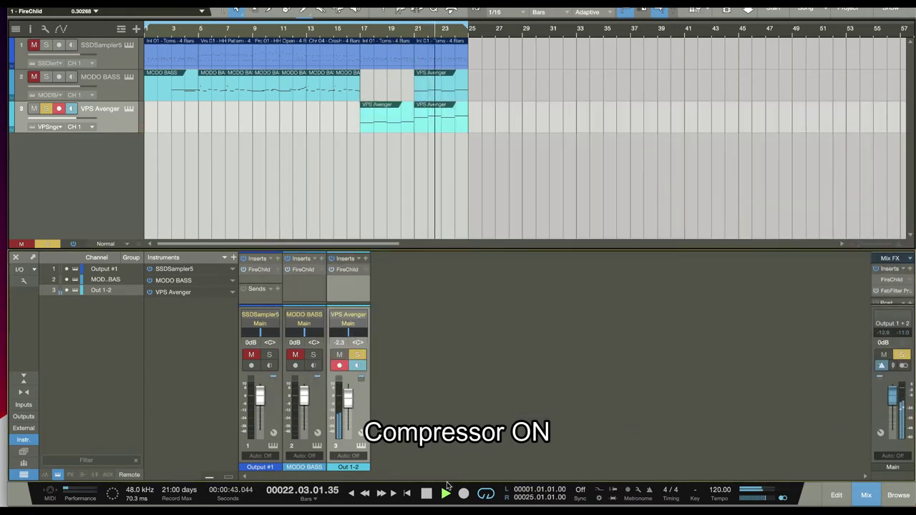
Solo all three tracks with none muted and play from the song start, activating the MODO BASS compressor during playback.
left_click(406, 494)
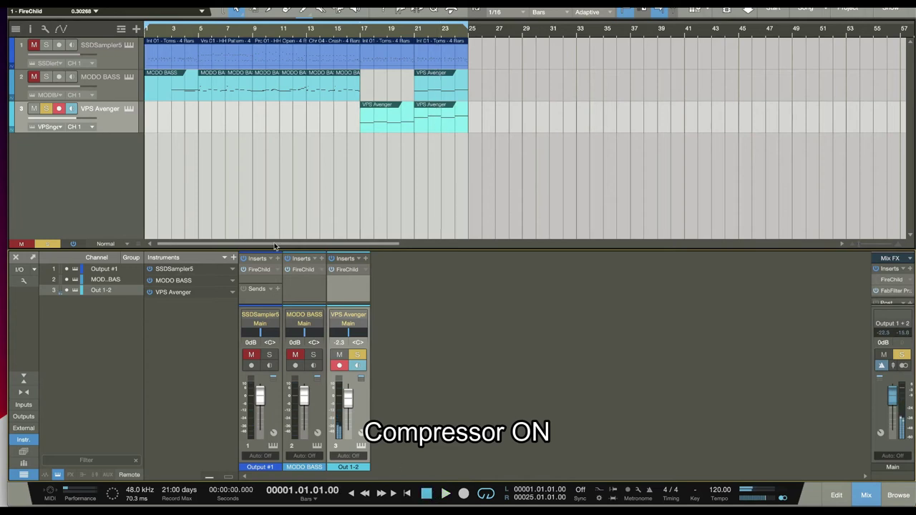
left_click(46, 77)
left_click(34, 77)
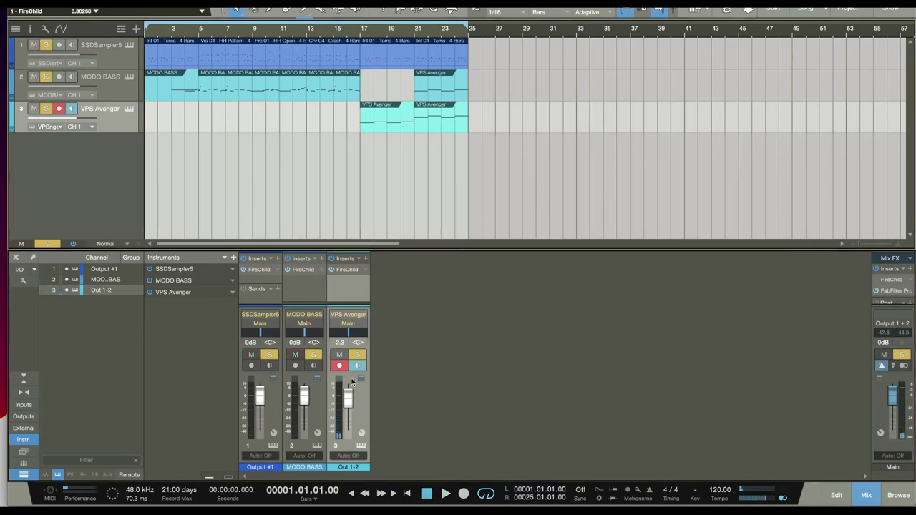
left_click(308, 406)
key("space")
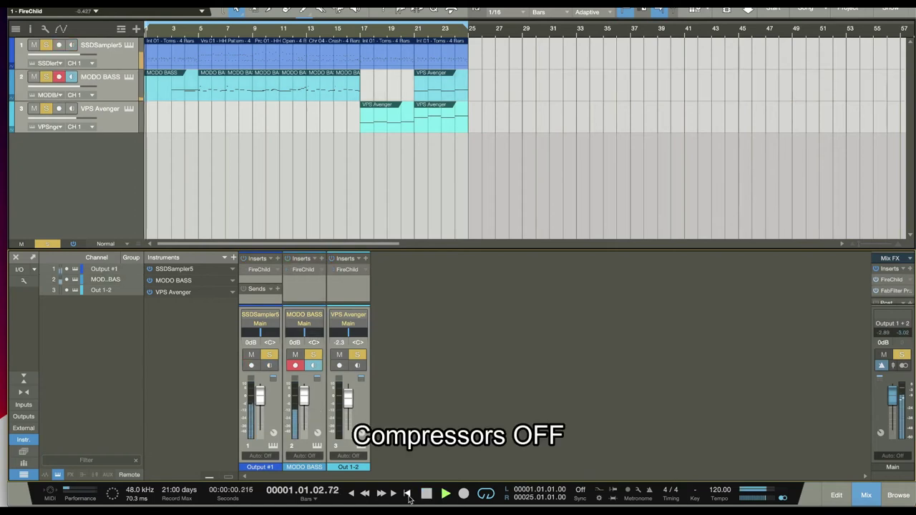
left_click(288, 271)
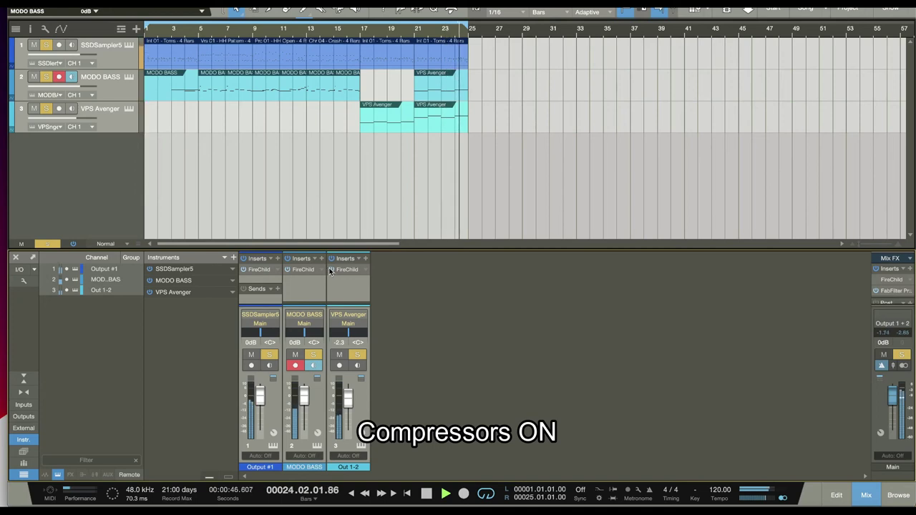
Compare the mix with the master channel's FireChild compressor bypassed and active, leaving it active.
left_click(892, 281)
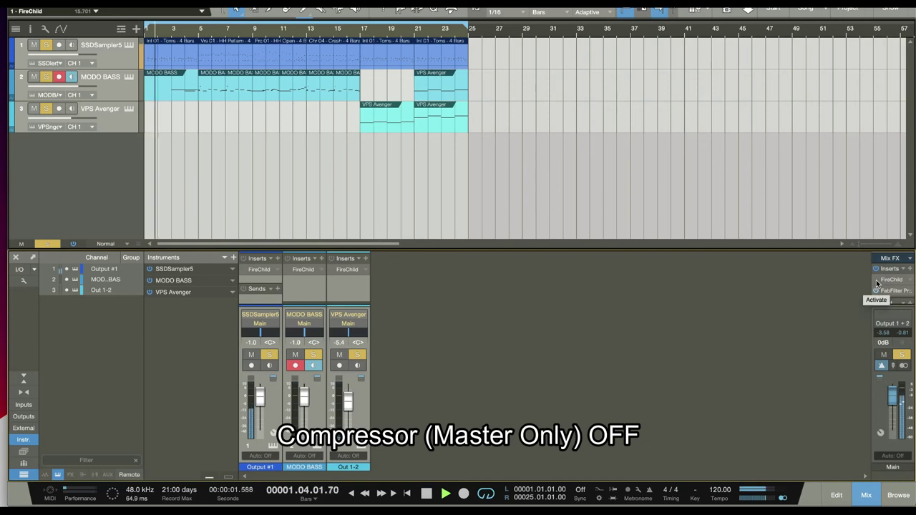
left_click(877, 281)
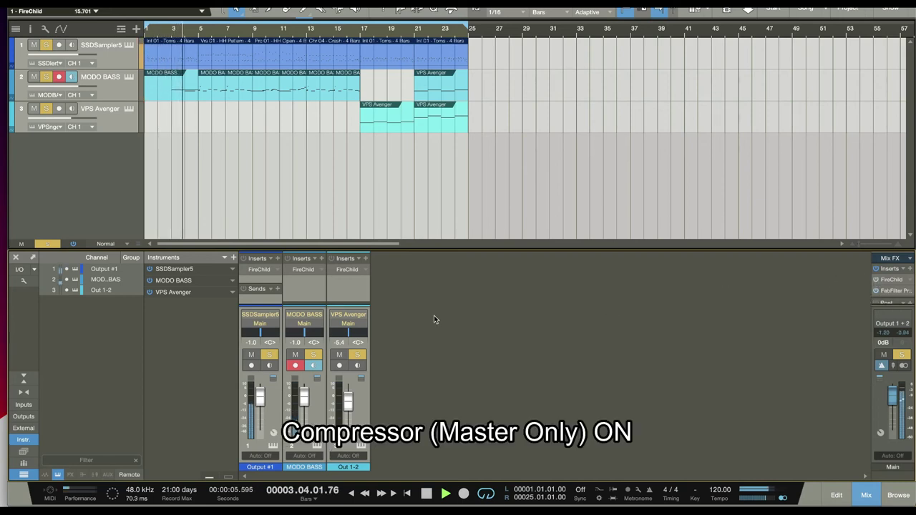
left_click(875, 279)
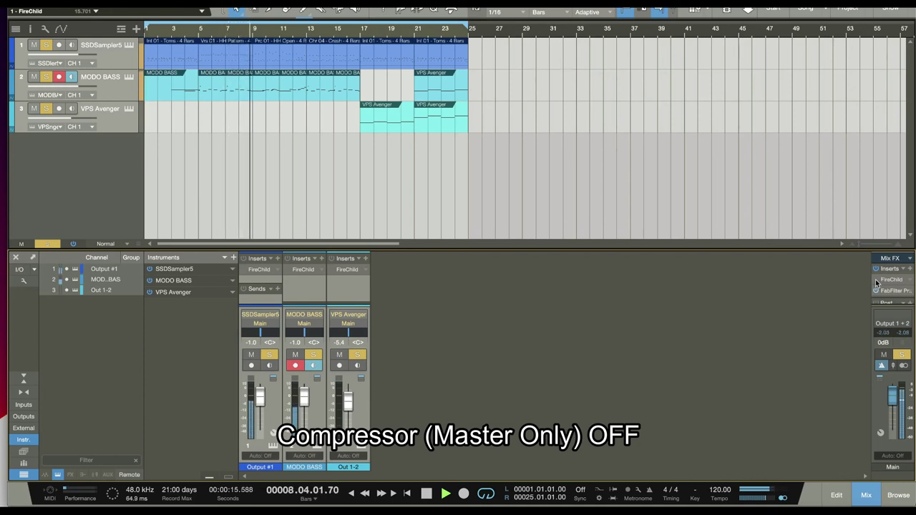
left_click(875, 280)
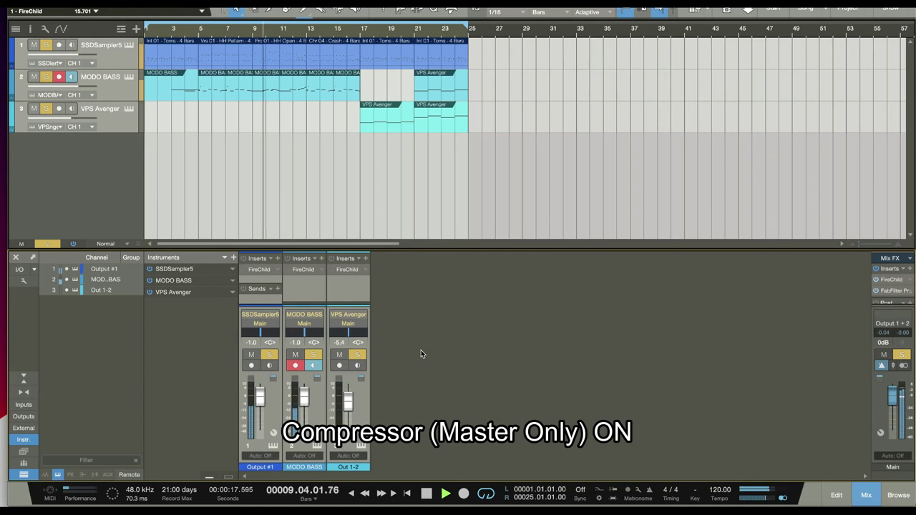